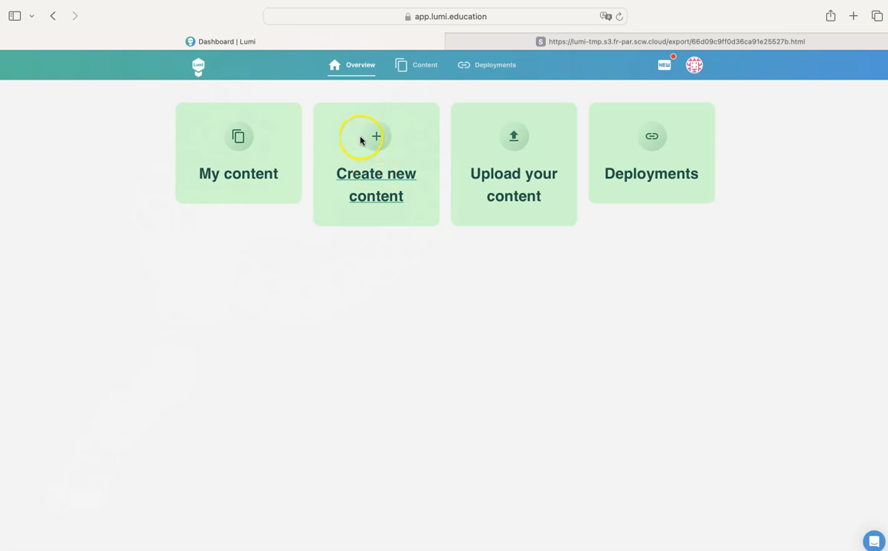
# Open the content overview and start creating a new content item
pyautogui.click(213, 170)
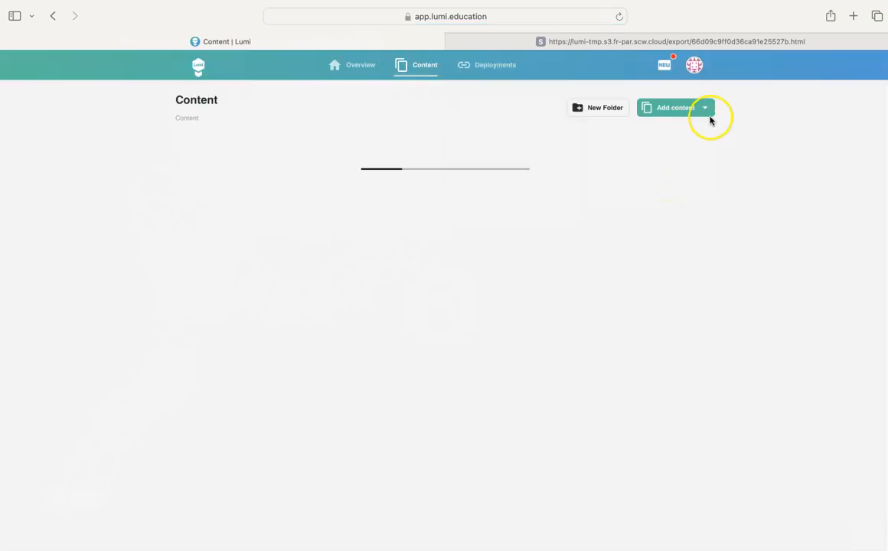
pyautogui.click(704, 113)
pyautogui.click(672, 132)
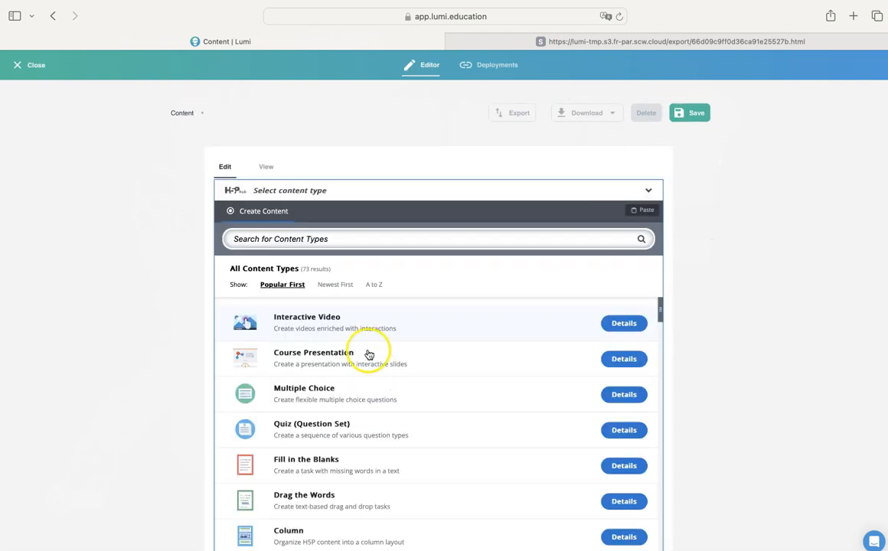
# Search the content types for "Fill", preview the first Fill in the Blanks sample image, and use that content type
pyautogui.click(336, 238)
pyautogui.write('Aill')
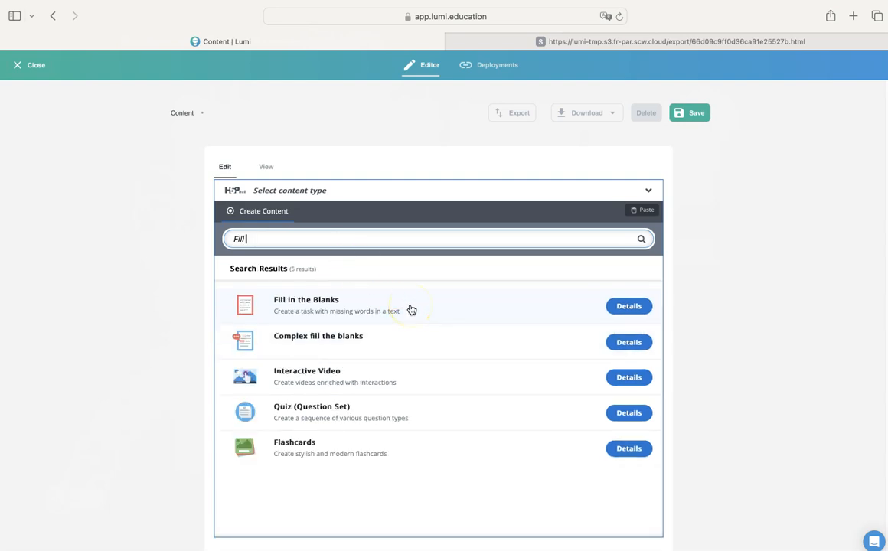
pyautogui.click(613, 311)
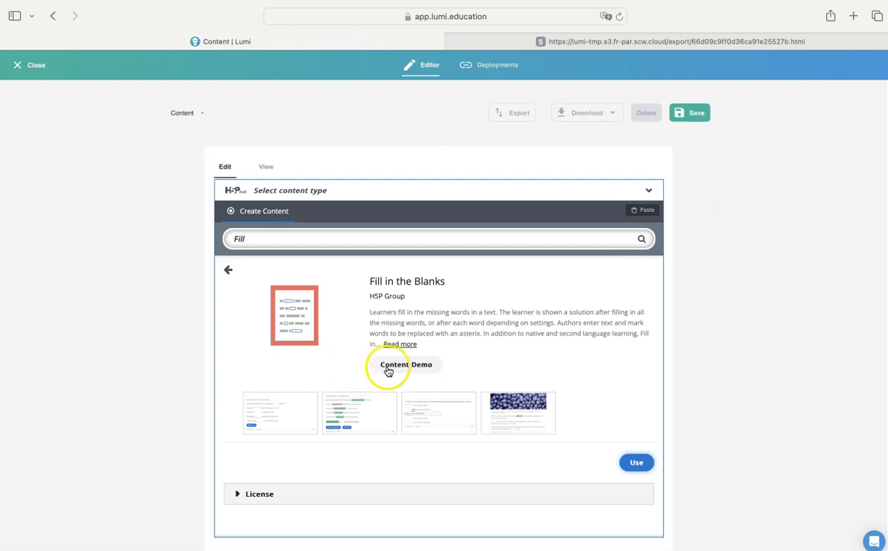
pyautogui.click(290, 420)
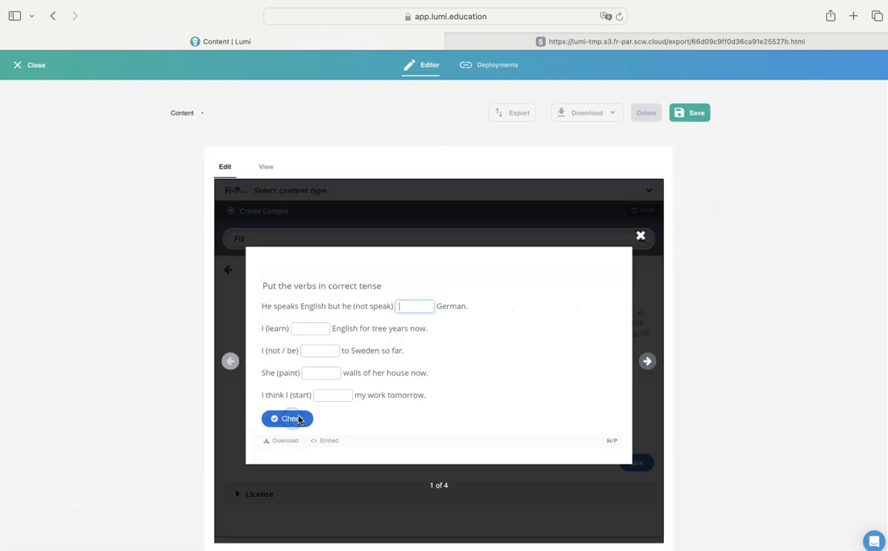
pyautogui.click(641, 238)
pyautogui.click(634, 462)
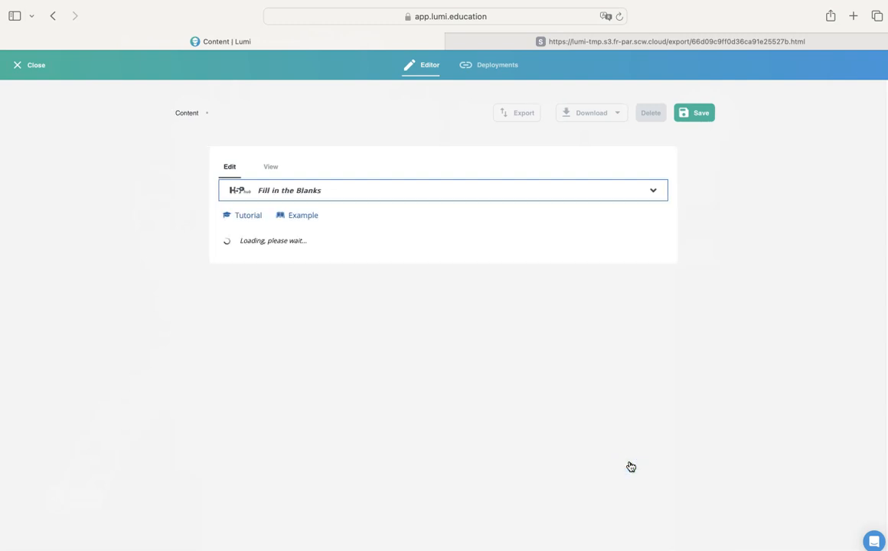
# Title the activity "Riddles about Vegetables" and set its metadata license to Attribution (CC BY)
pyautogui.click(293, 298)
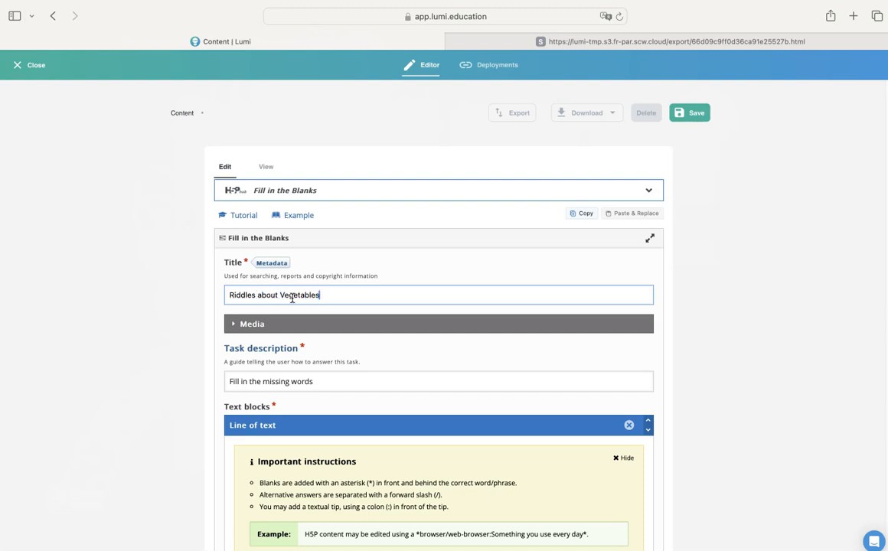
pyautogui.click(282, 262)
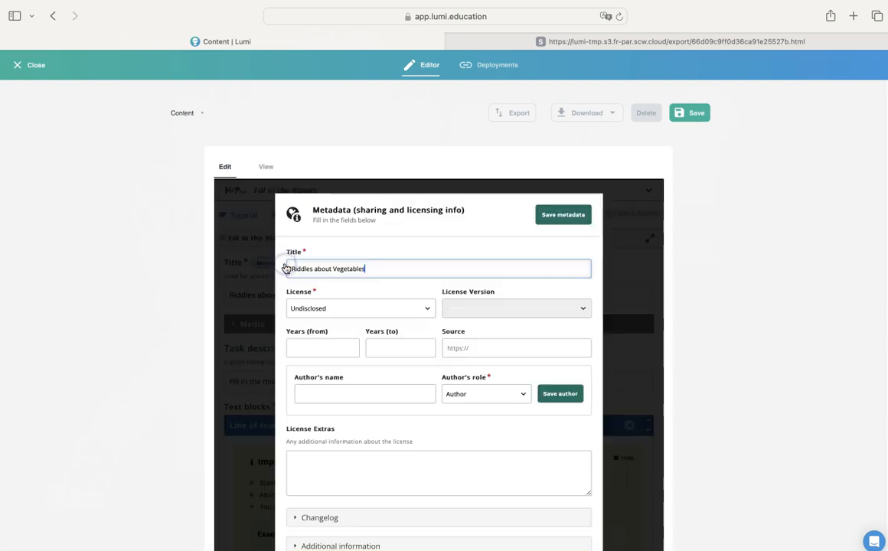
pyautogui.click(331, 312)
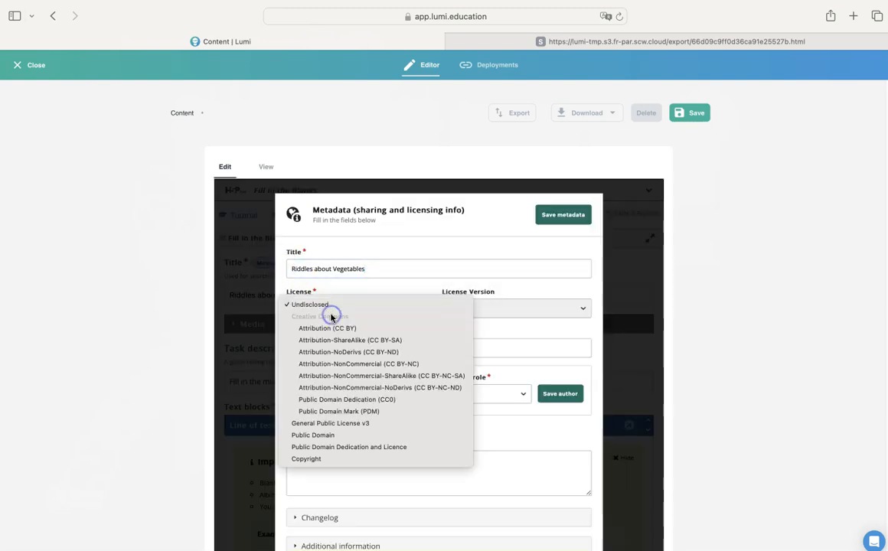
pyautogui.click(333, 325)
# Add the author's name with the Author role to the metadata and save the metadata
pyautogui.click(317, 391)
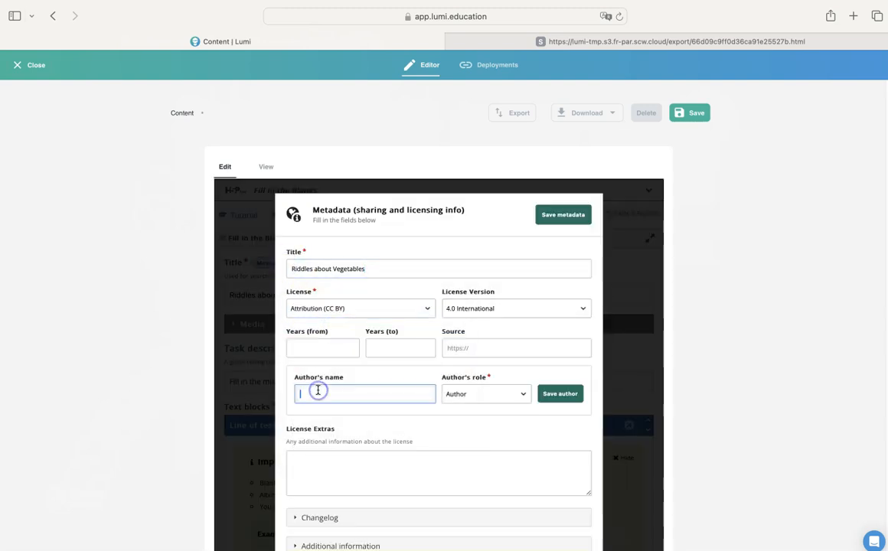
pyautogui.write('Sushumna Rao')
pyautogui.click(566, 394)
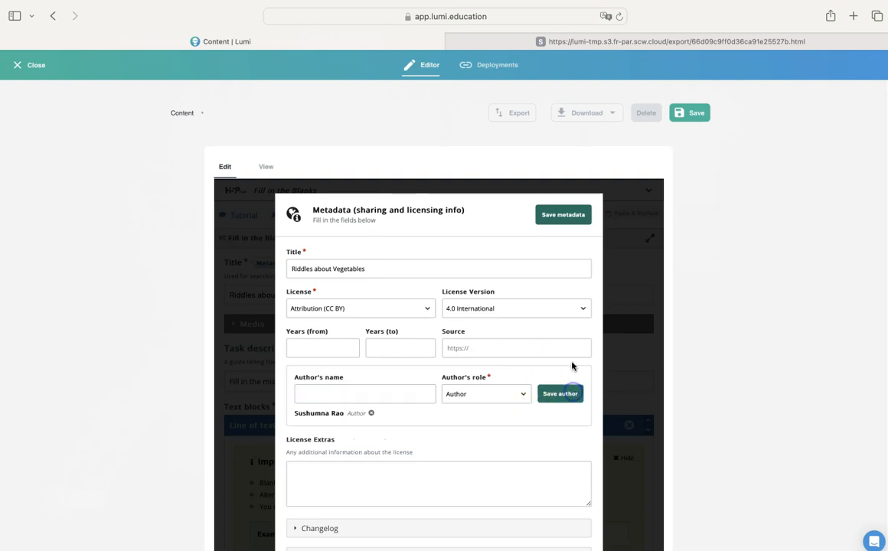
pyautogui.click(568, 218)
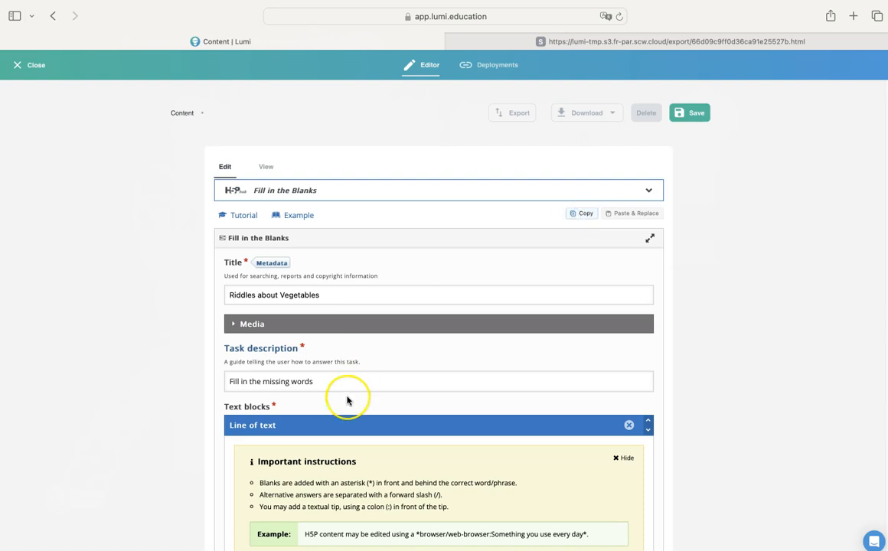
# Write two numbered vegetable riddles in the text block, the first ending with the blank *Potato* and the second with *Spinach*
pyautogui.scroll(-3, 347, 400)
pyautogui.scroll(-1, 347, 399)
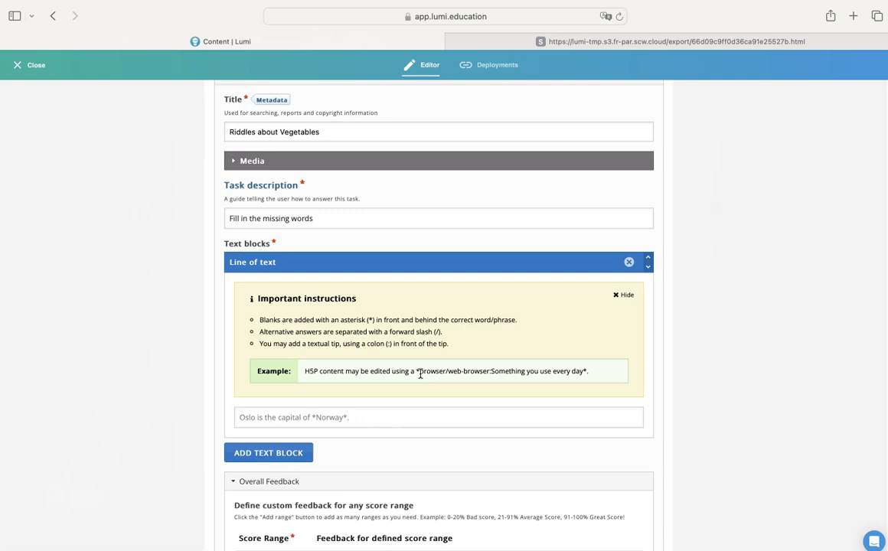
pyautogui.click(493, 371)
pyautogui.click(350, 417)
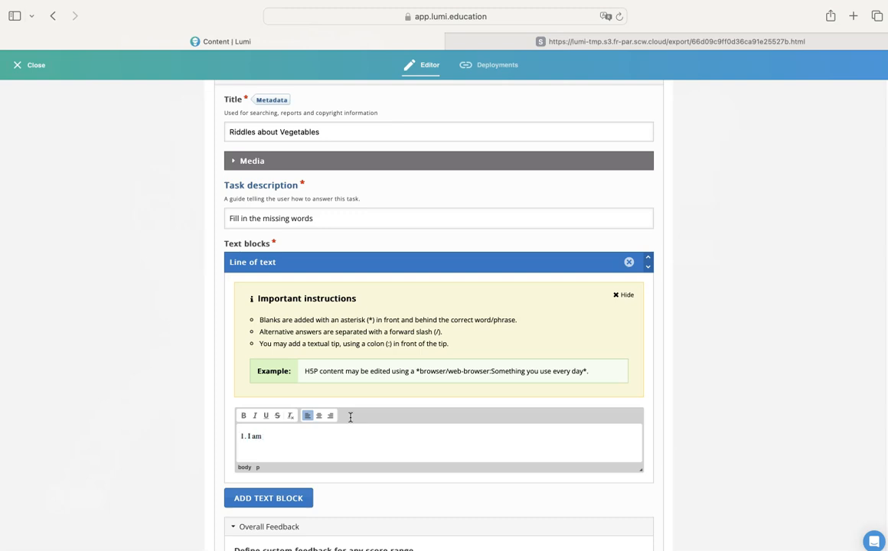
pyautogui.write("1. I grow underground, away from the light, you can mash me, fry me, or bake me just right. I’m tasty and humble, with eyes that don’t see. I bring flavour to your plate, and I am *Potato* 2. I’m leafy and green, loved by a sailor strong, rich in iron, I help muscles along. Wilt me in a pan or blend me in a mix, and I am Popeyes' favourite too! I am *Spinach*")
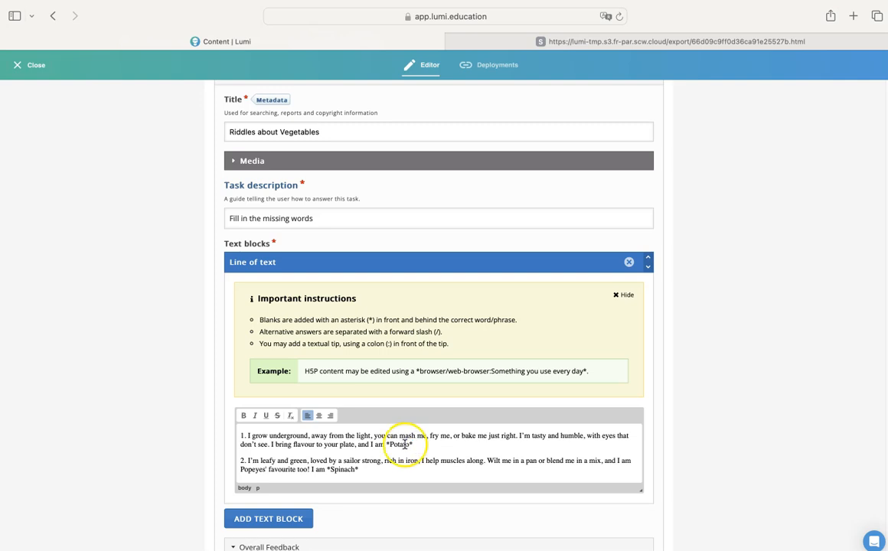
pyautogui.doubleClick(404, 444)
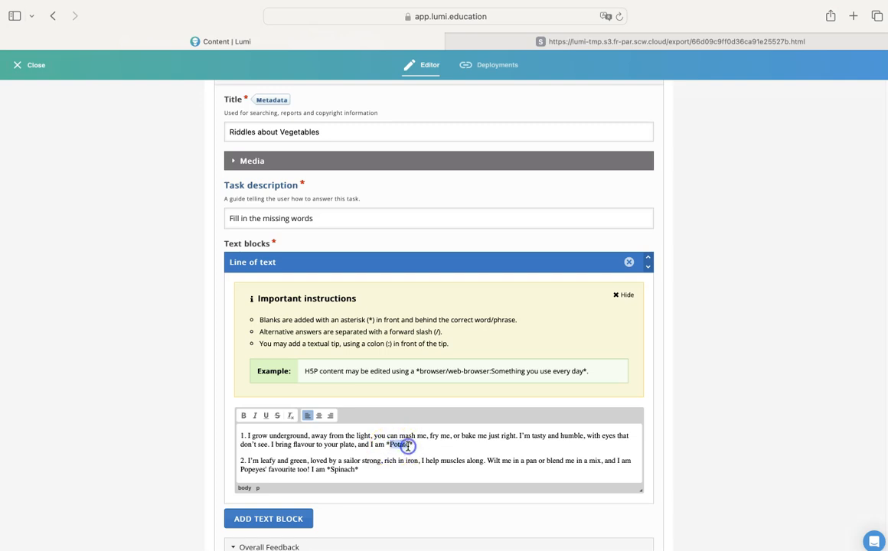
pyautogui.click(408, 498)
pyautogui.click(405, 472)
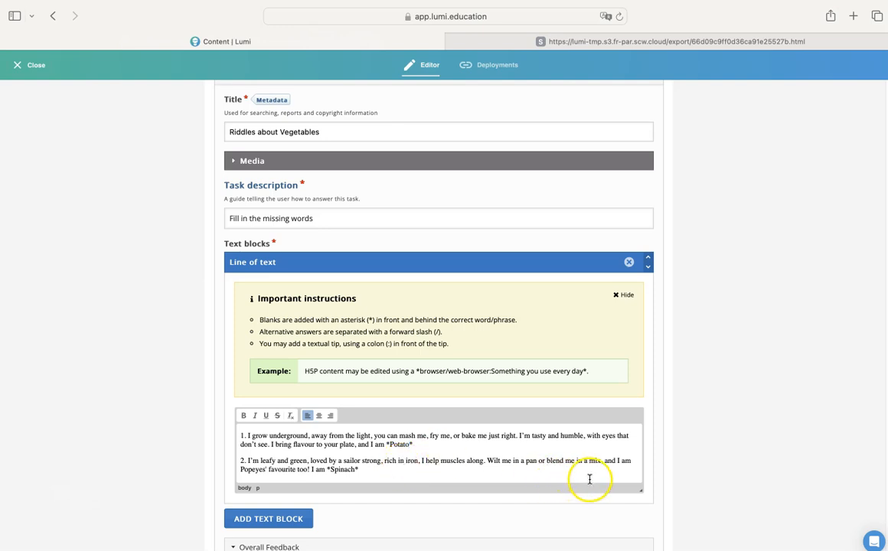
# Take the Popeyes phrase out of the second riddle's sentence and make it the Spinach blank's tip, reading "I am Popeyes' favourite !"
pyautogui.moveTo(604, 460); pyautogui.dragTo(309, 470)
pyautogui.press('BackSpace')
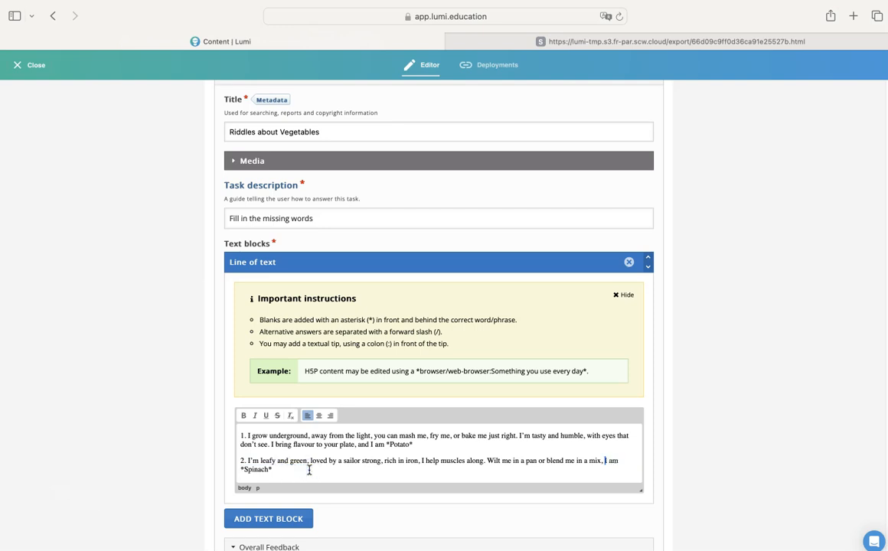
pyautogui.click(268, 470)
pyautogui.write(": and I am Popeyes' favourite too!")
pyautogui.press('BackSpace')
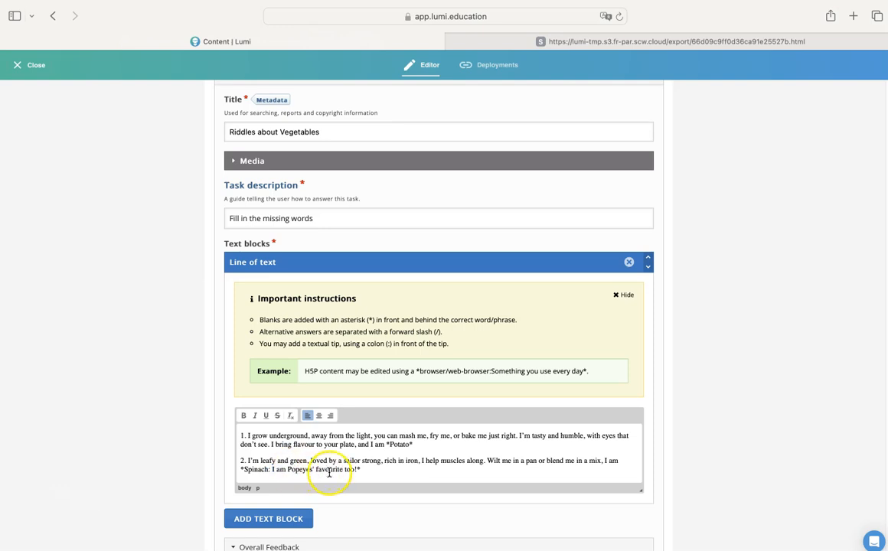
pyautogui.moveTo(344, 470); pyautogui.dragTo(356, 471)
pyautogui.press('BackSpace')
pyautogui.scroll(-3, 394, 470)
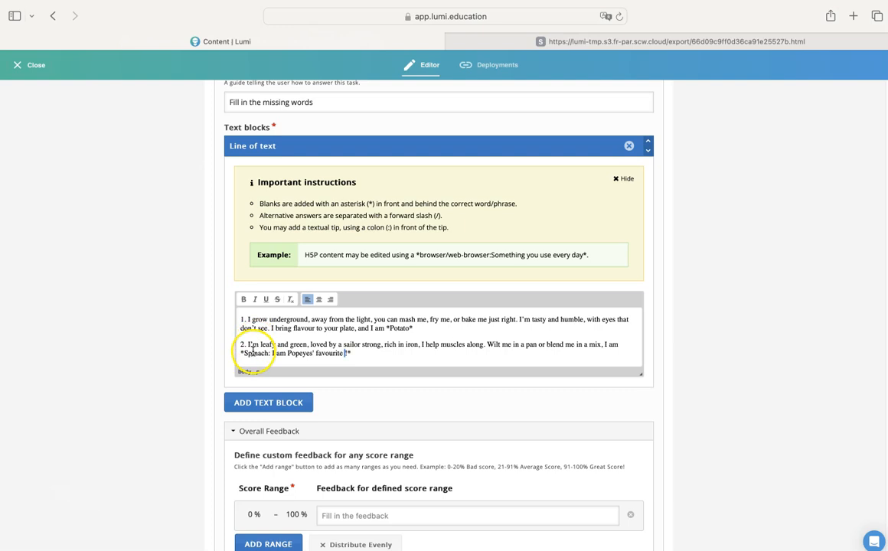
pyautogui.moveTo(359, 356); pyautogui.dragTo(232, 343)
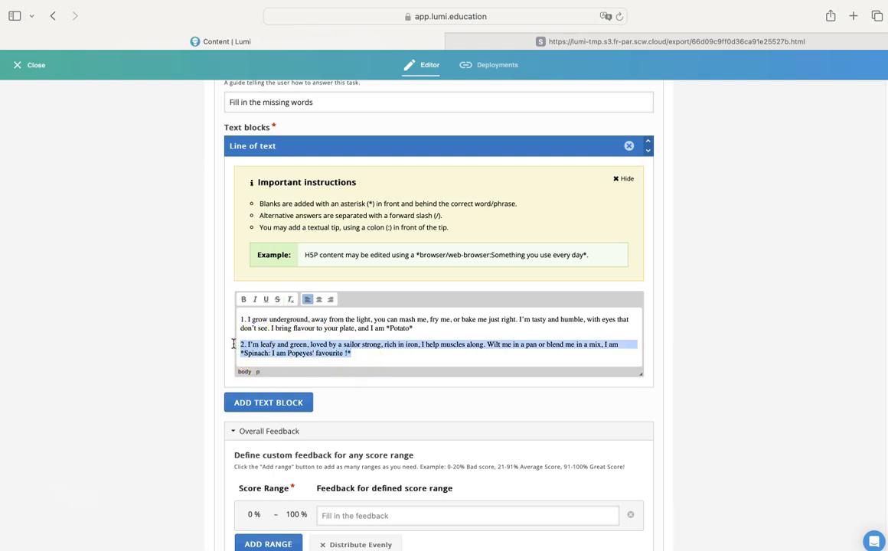
pyautogui.click(363, 361)
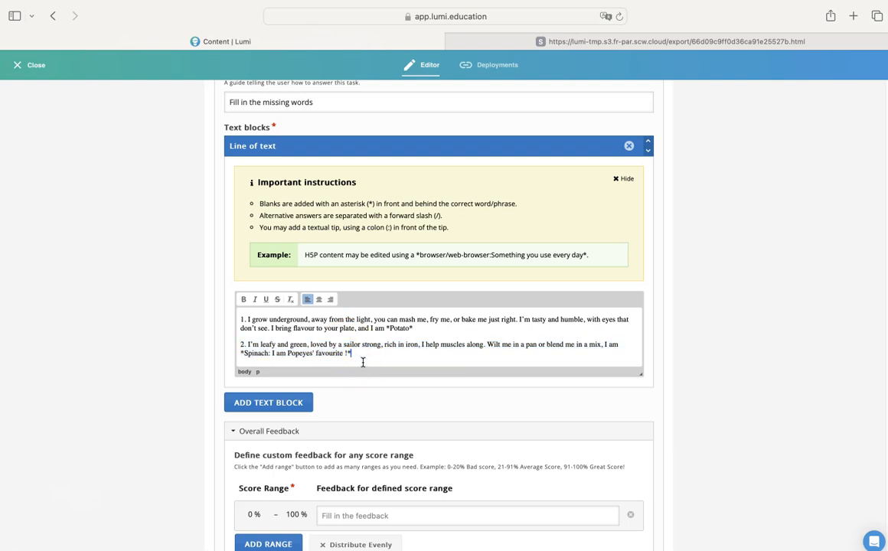
# Disable the Case sensitive option in the behavioural settings and save the activity
pyautogui.scroll(-3, 362, 361)
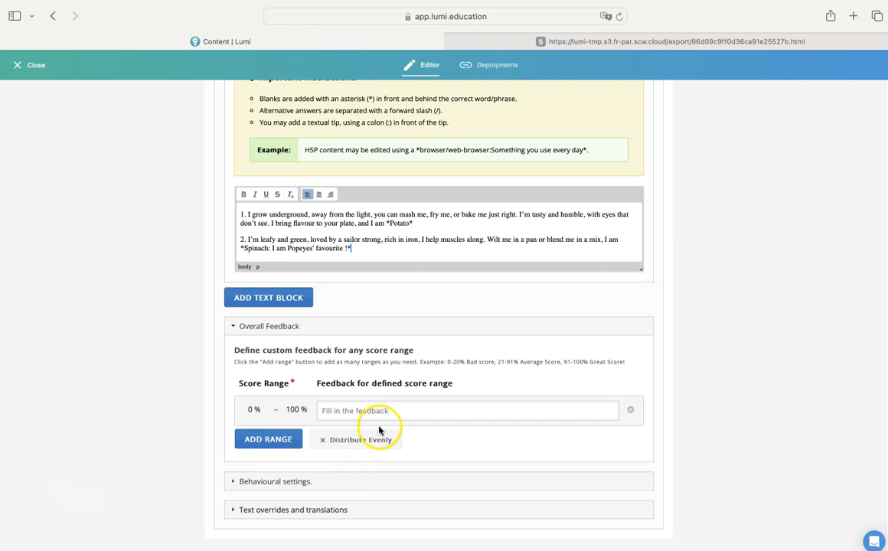
pyautogui.click(306, 482)
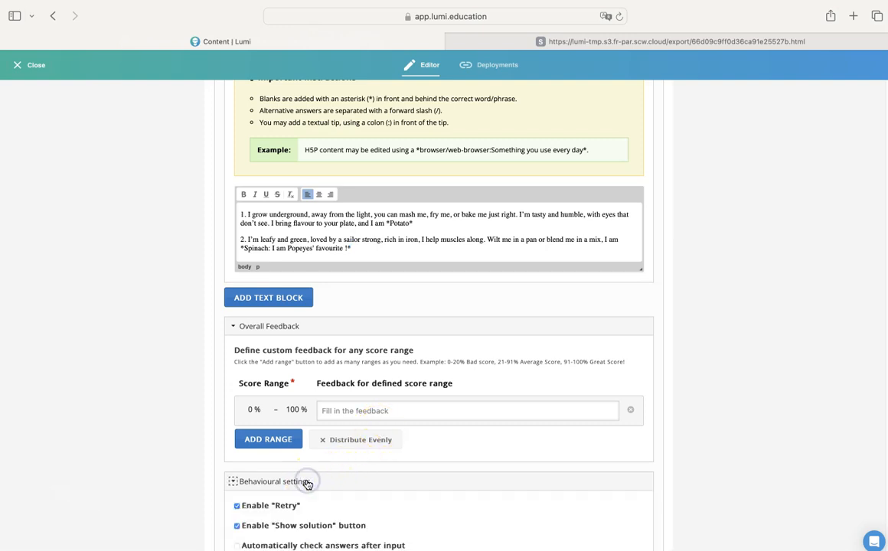
pyautogui.scroll(-5, 306, 482)
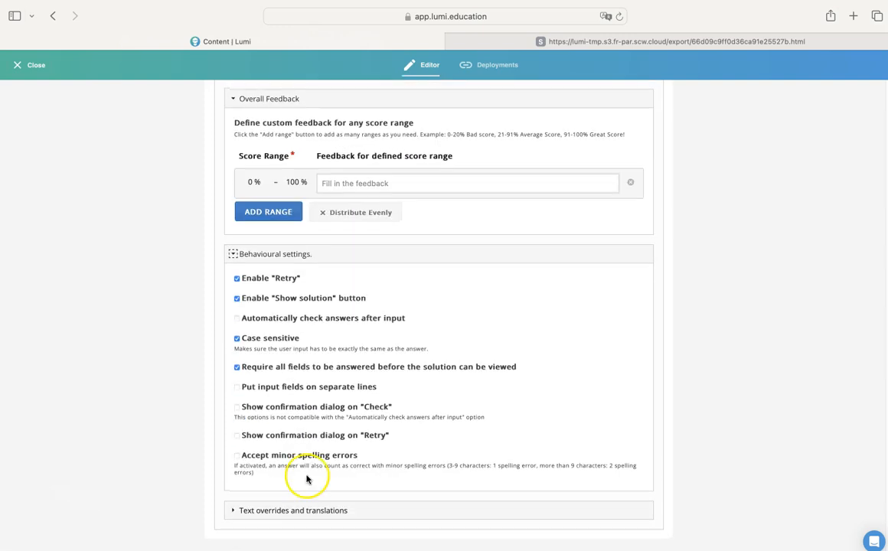
pyautogui.click(237, 340)
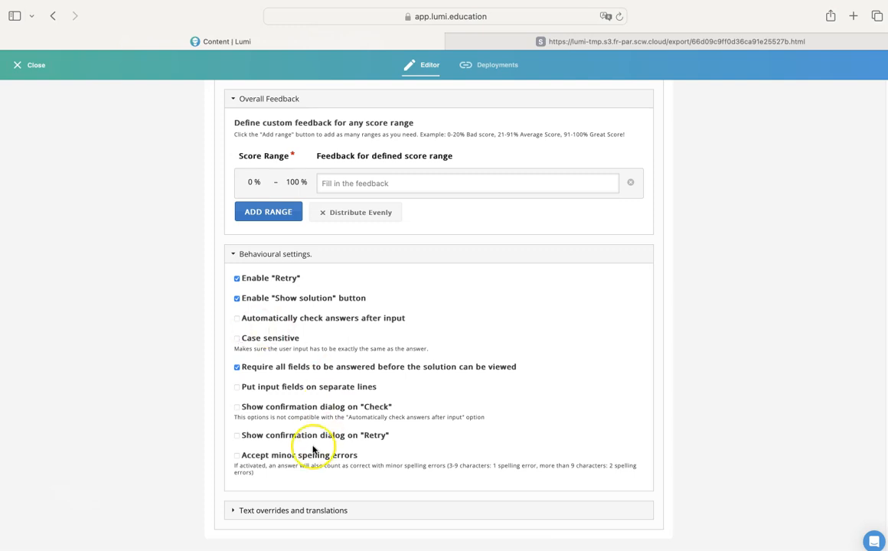
pyautogui.scroll(20, 312, 450)
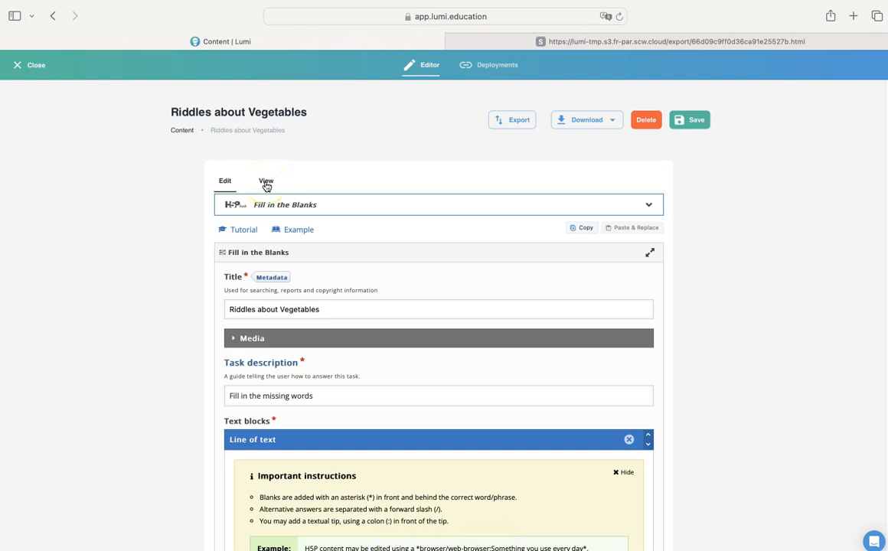
# Preview the activity, view the second blank's tip, answer the first blank with "potato" and check the answers
pyautogui.click(265, 183)
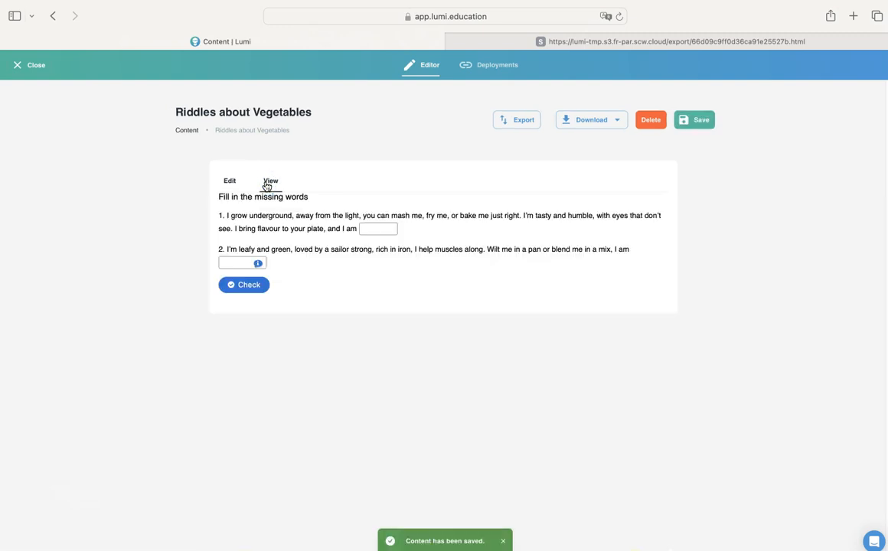
pyautogui.click(239, 263)
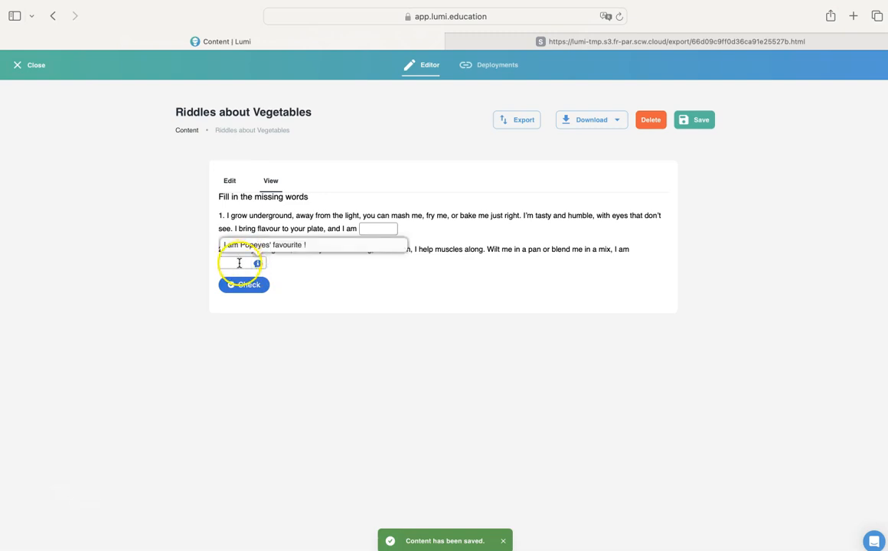
pyautogui.click(371, 228)
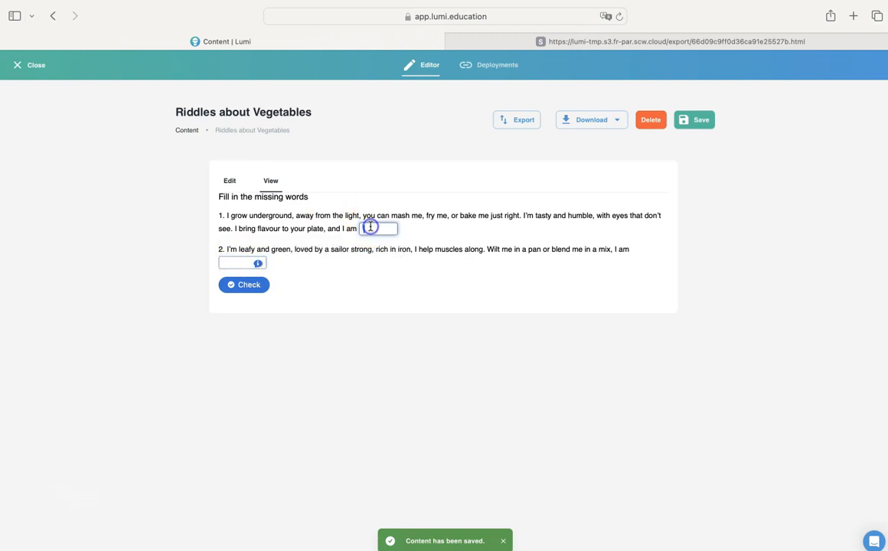
pyautogui.write('potato')
pyautogui.click(242, 287)
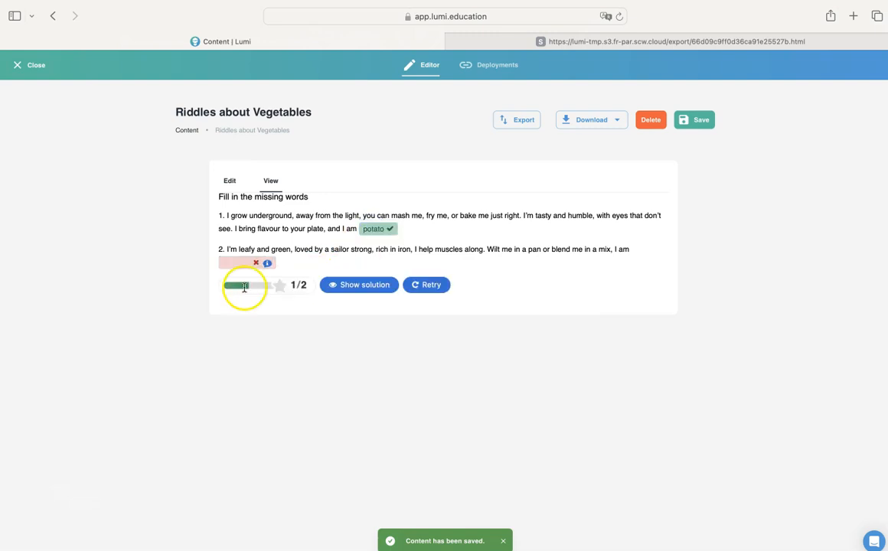
# Return to editing and add a second text block containing riddle 3 about a long green vegetable, ending with the blank *Drumstick*
pyautogui.click(227, 182)
pyautogui.click(277, 401)
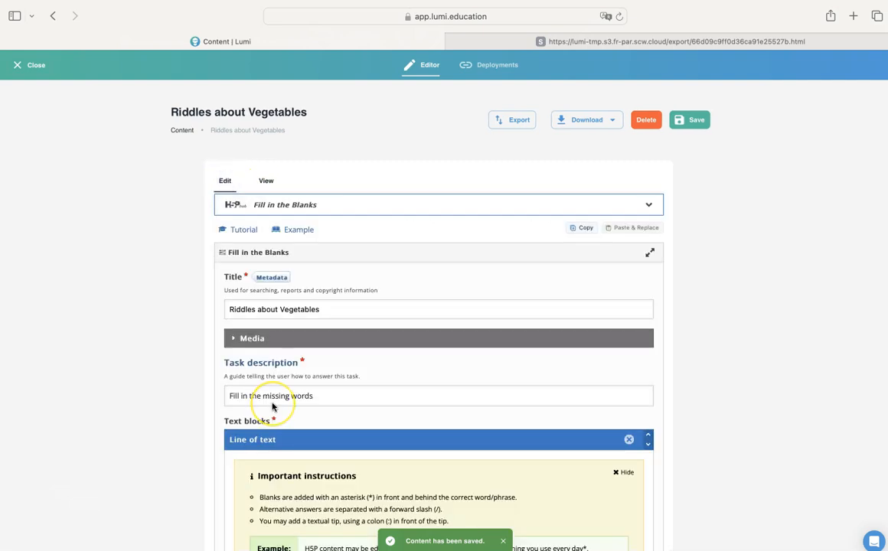
pyautogui.scroll(-10, 275, 407)
pyautogui.scroll(3, 273, 407)
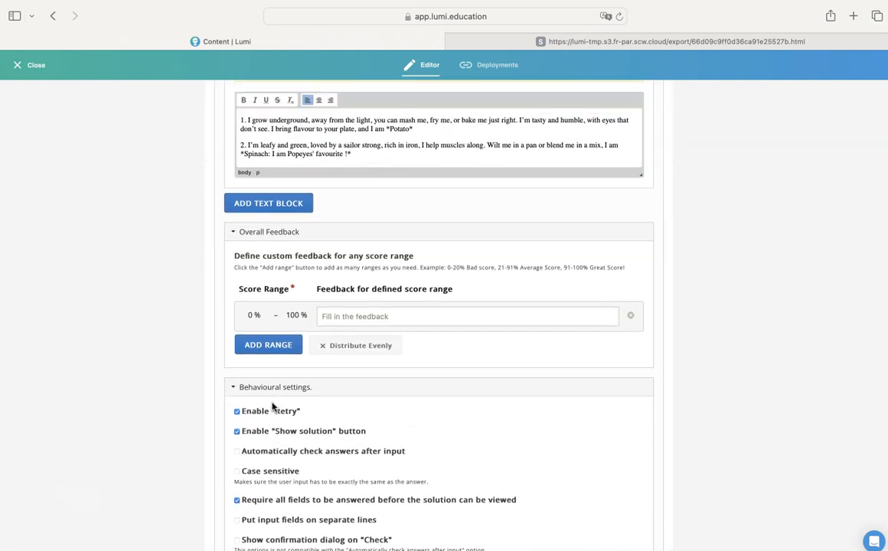
pyautogui.click(251, 280)
pyautogui.click(280, 425)
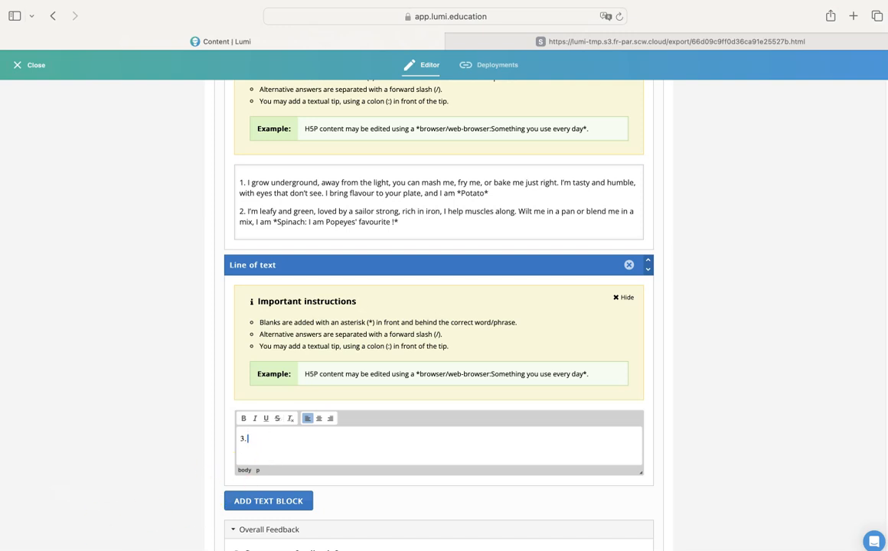
pyautogui.write('I’m long and green, with a tough outer shell, In soups and curries, I do quite well. I am Full of nutrients, I hang from a tree, I am *Drumstick*')
pyautogui.scroll(-2, 258, 366)
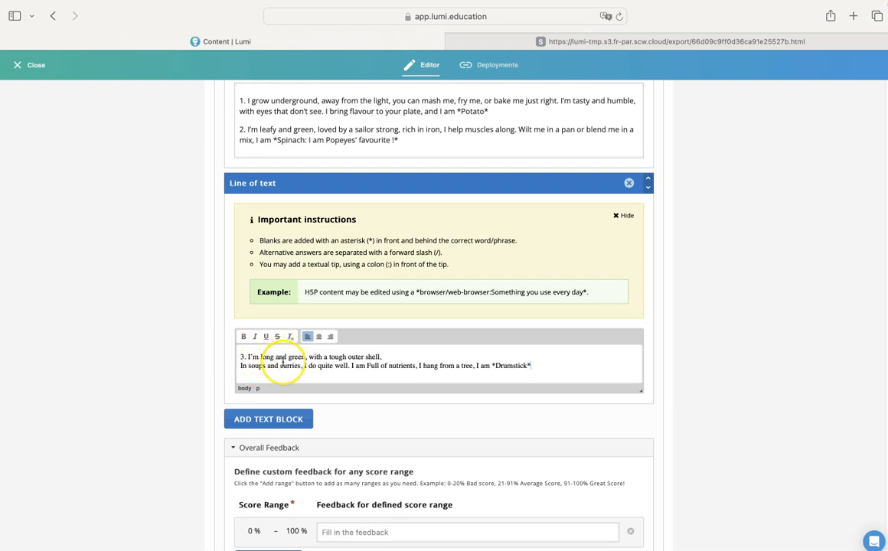
# Preview the activity with all three riddles and view the tip on the second riddle's blank
pyautogui.scroll(5, 287, 337)
pyautogui.click(266, 182)
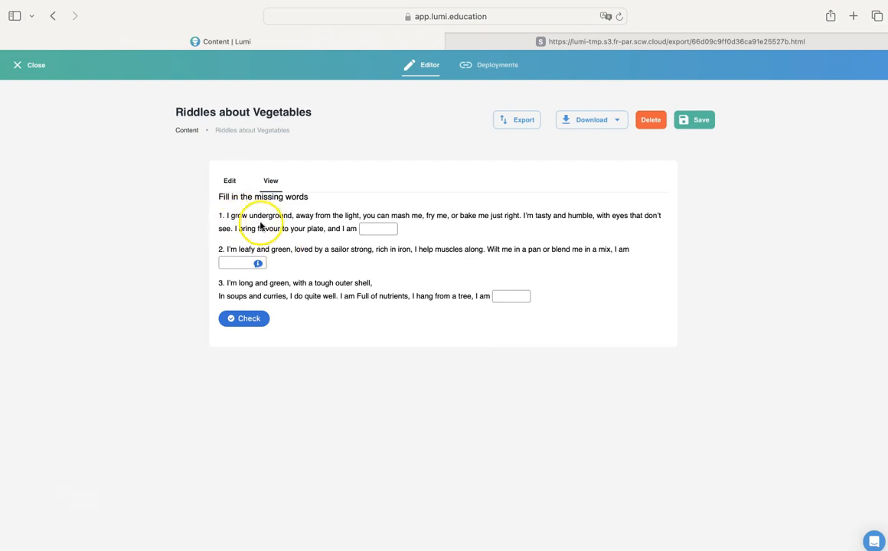
pyautogui.click(258, 264)
pyautogui.click(258, 265)
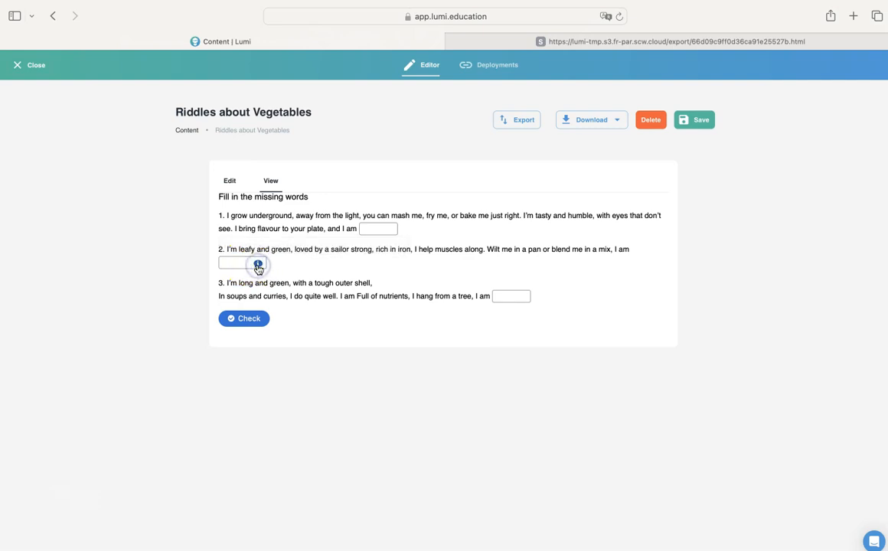
# Save the activity, close the editor and reload the content list by way of the overview page
pyautogui.click(693, 121)
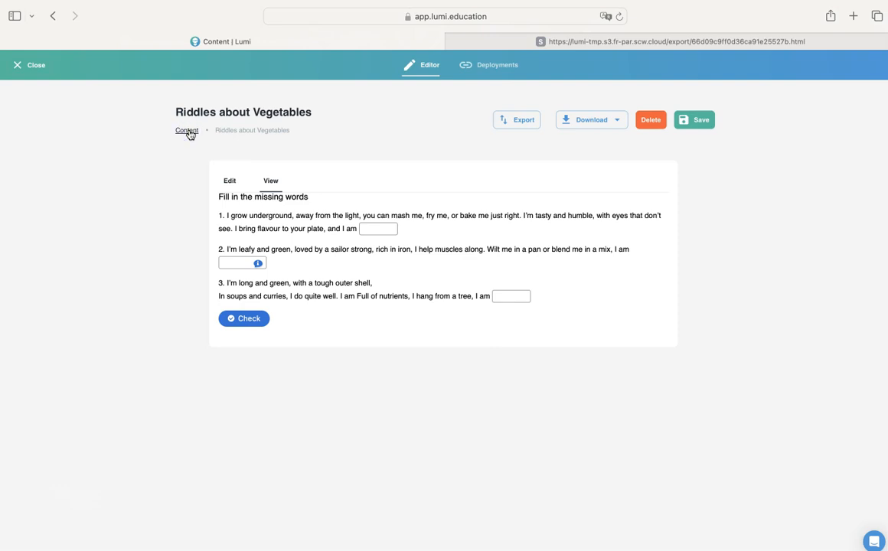
pyautogui.click(20, 67)
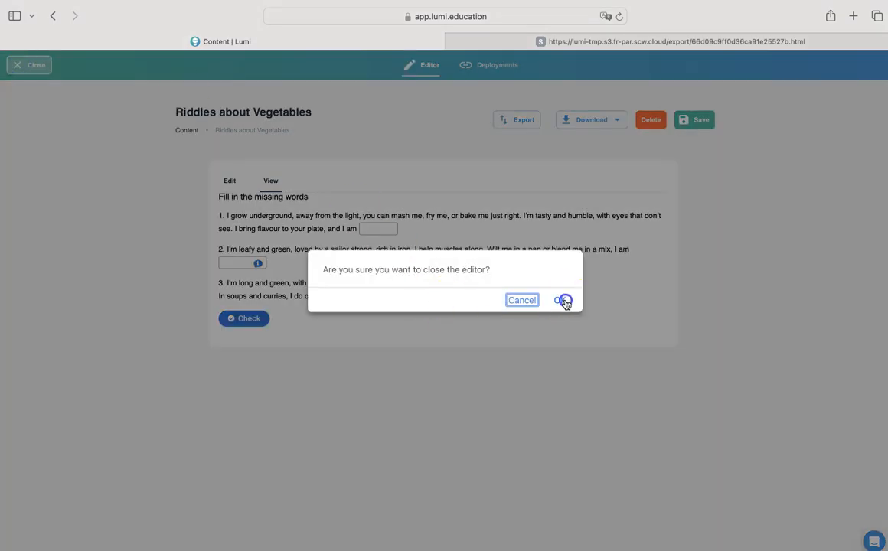
pyautogui.click(562, 300)
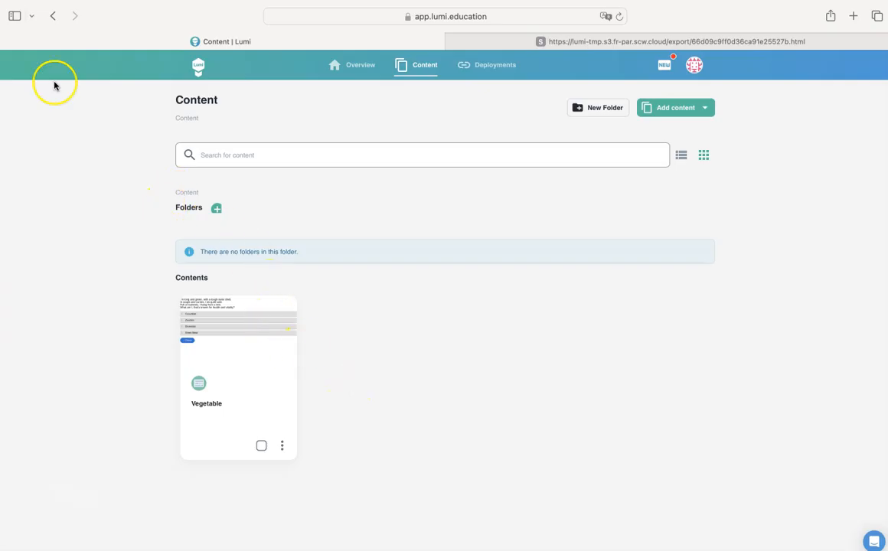
pyautogui.click(357, 68)
pyautogui.click(248, 160)
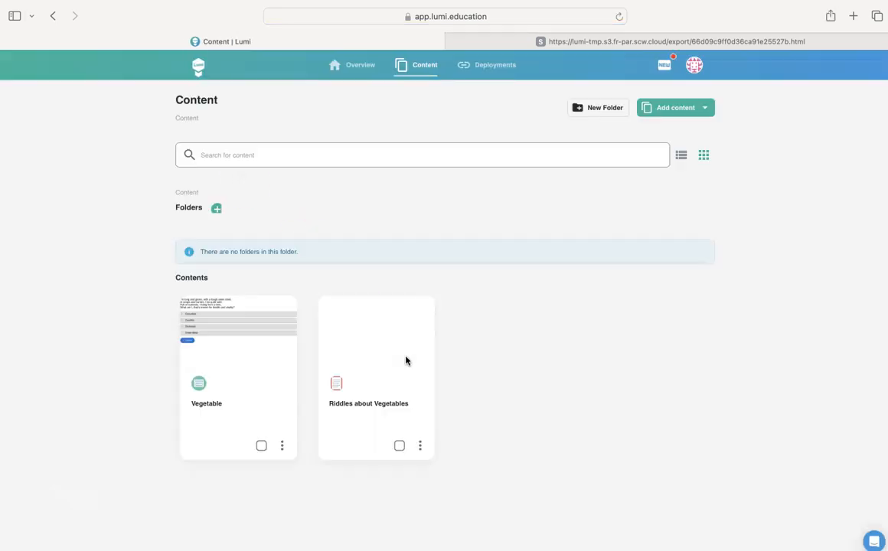
# Deploy the "Riddles about Vegetables" content with the deployment name "Riddles" and save the deployment
pyautogui.click(419, 446)
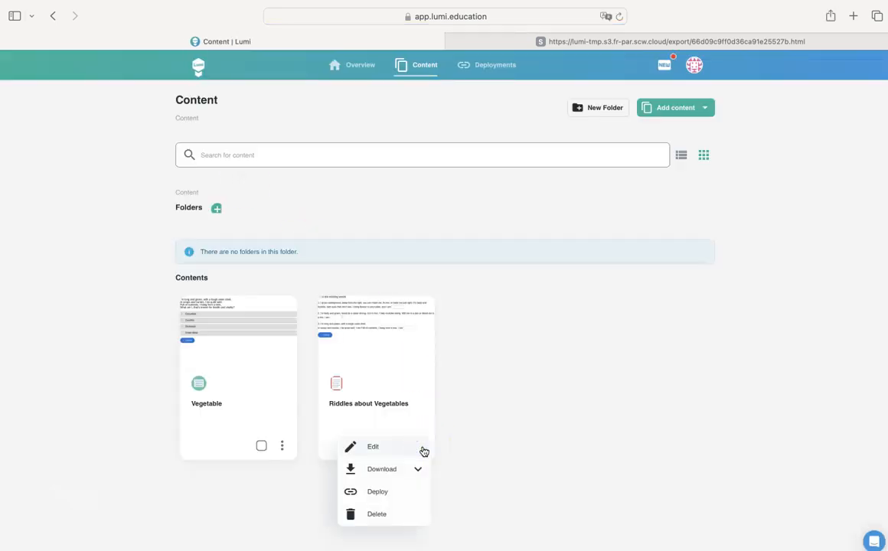
pyautogui.click(475, 443)
pyautogui.click(384, 491)
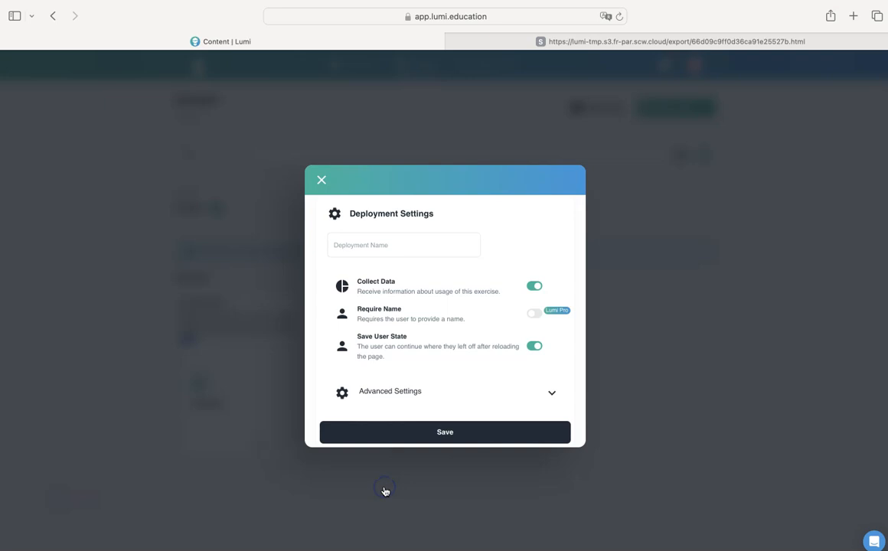
pyautogui.click(356, 252)
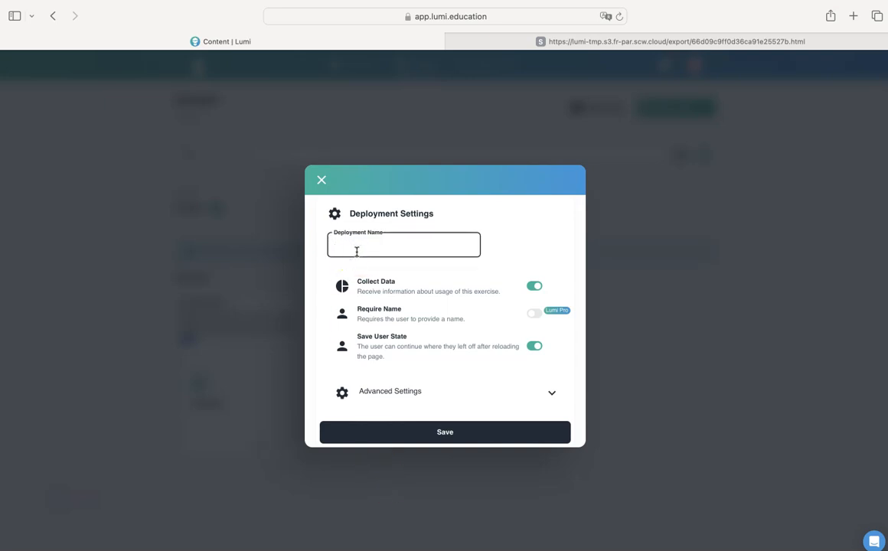
pyautogui.write('Riddles')
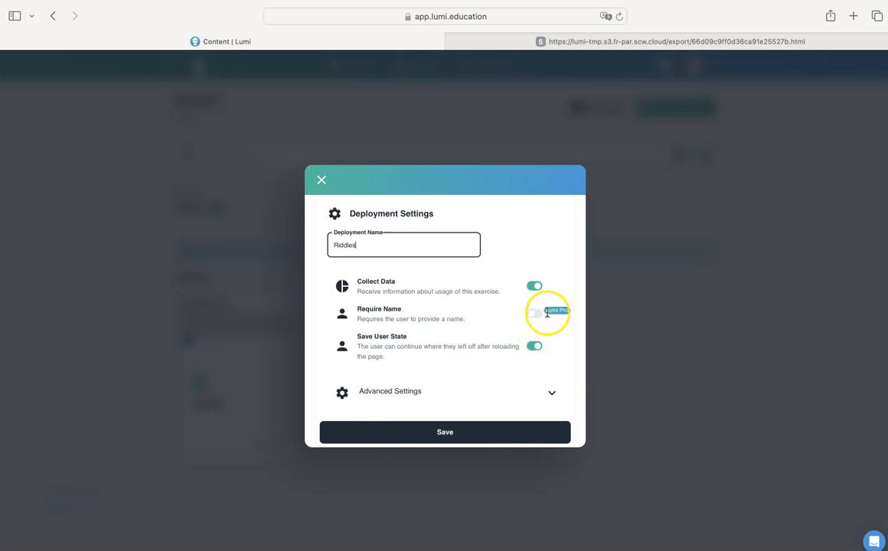
pyautogui.click(438, 422)
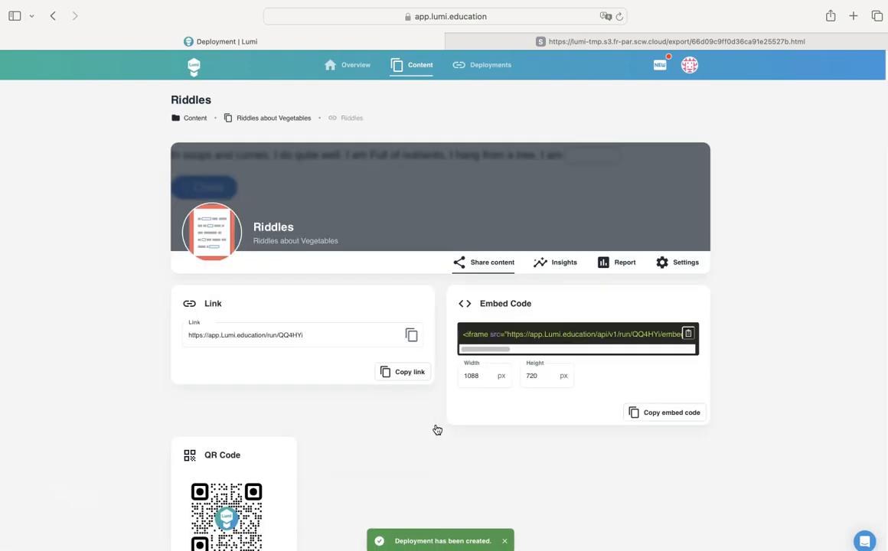
# Enable the License button and the download (reuse) button in the Riddles deployment's advanced settings and save them
pyautogui.click(687, 260)
pyautogui.scroll(-1, 511, 373)
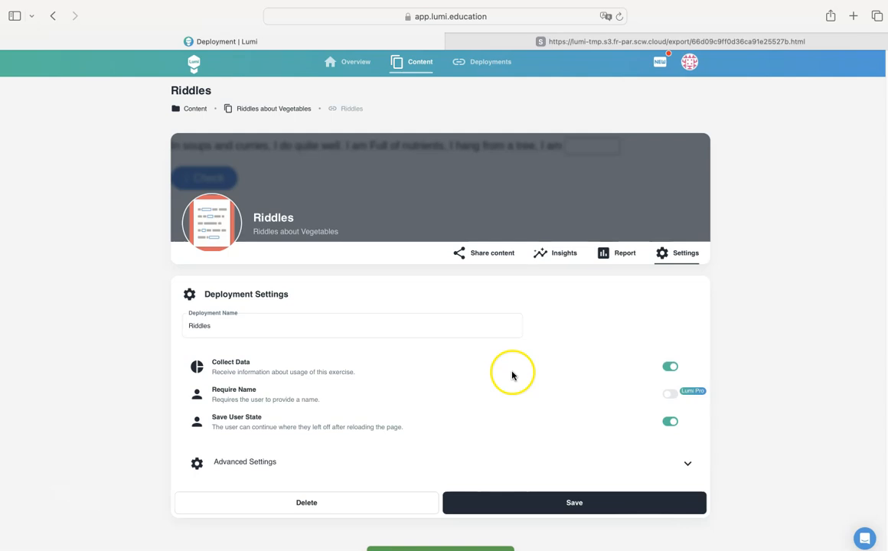
pyautogui.click(277, 463)
pyautogui.scroll(-5, 277, 464)
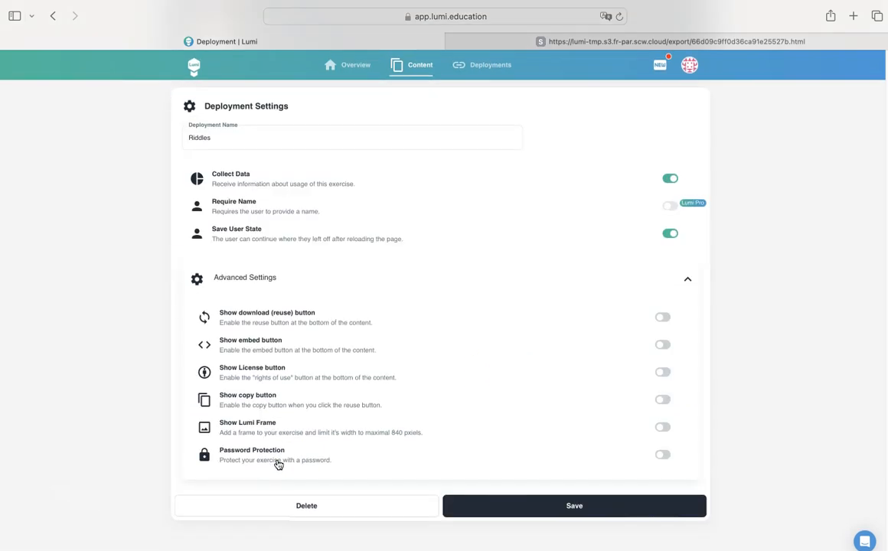
pyautogui.click(663, 373)
pyautogui.click(662, 317)
pyautogui.click(526, 510)
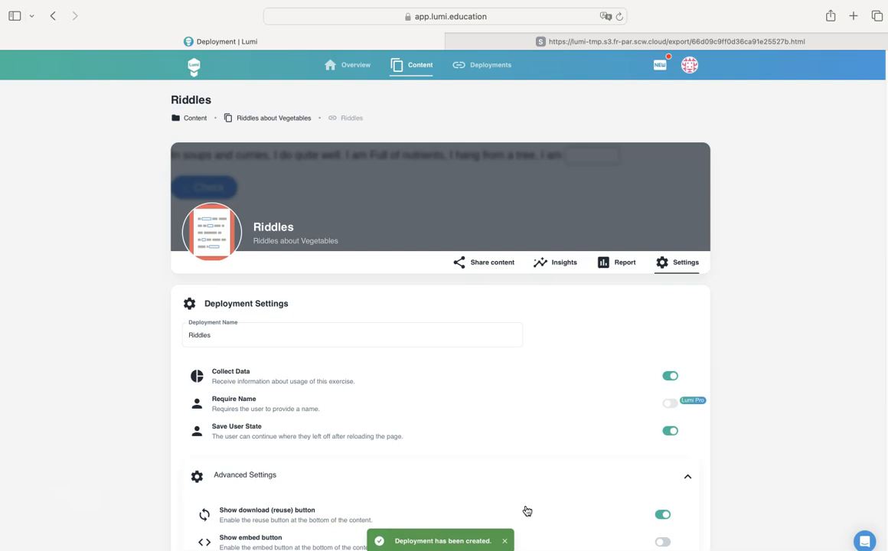
# Open the Riddles deployment's sharing options and download its QR code
pyautogui.scroll(-3, 526, 510)
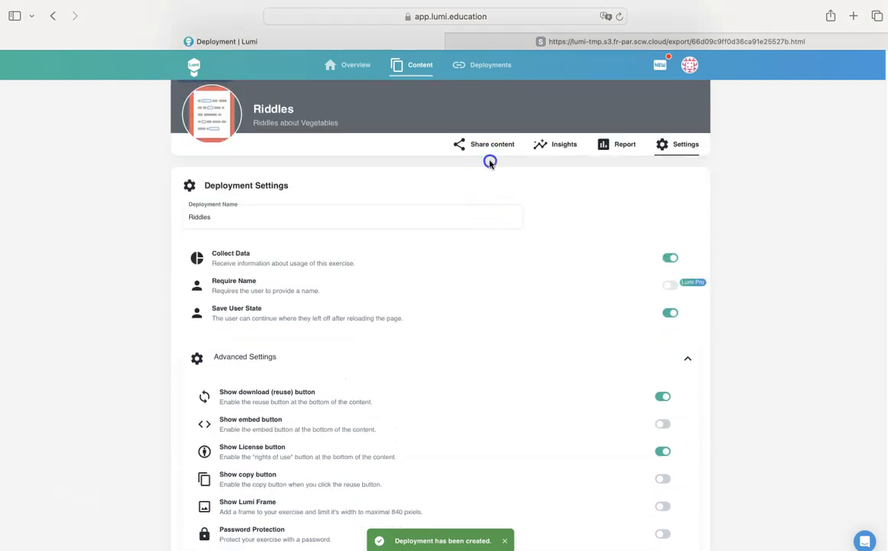
pyautogui.click(487, 146)
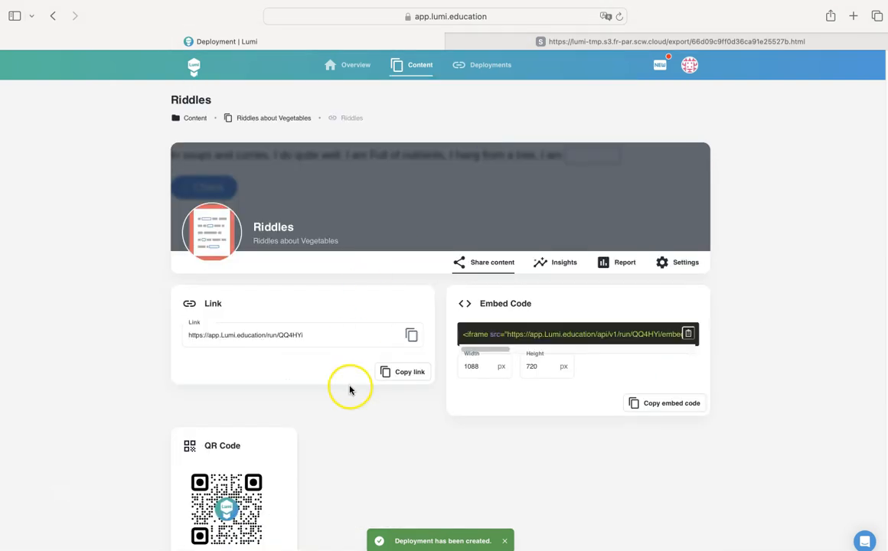
pyautogui.scroll(-2, 397, 457)
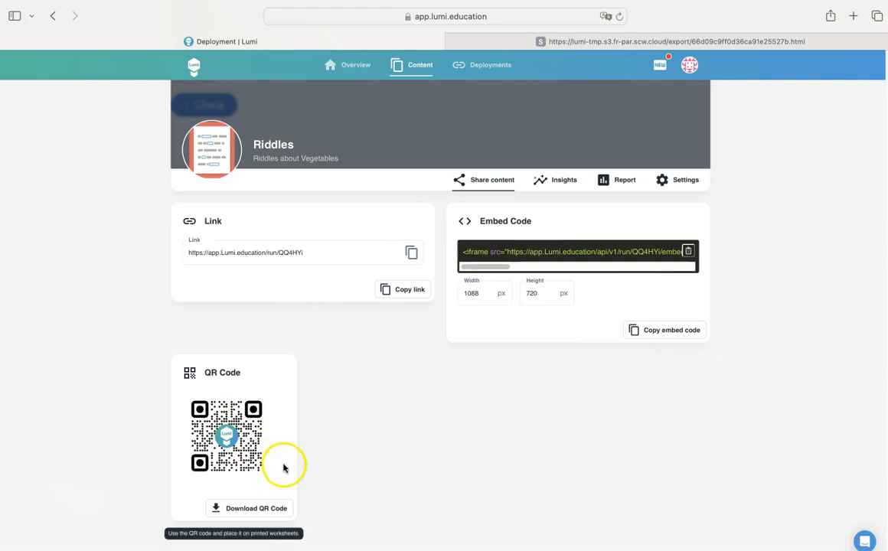
pyautogui.click(257, 513)
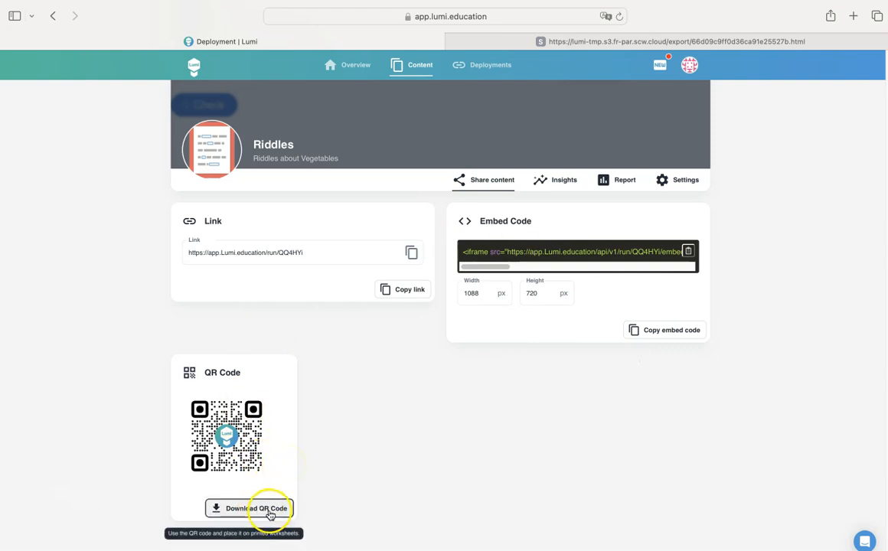